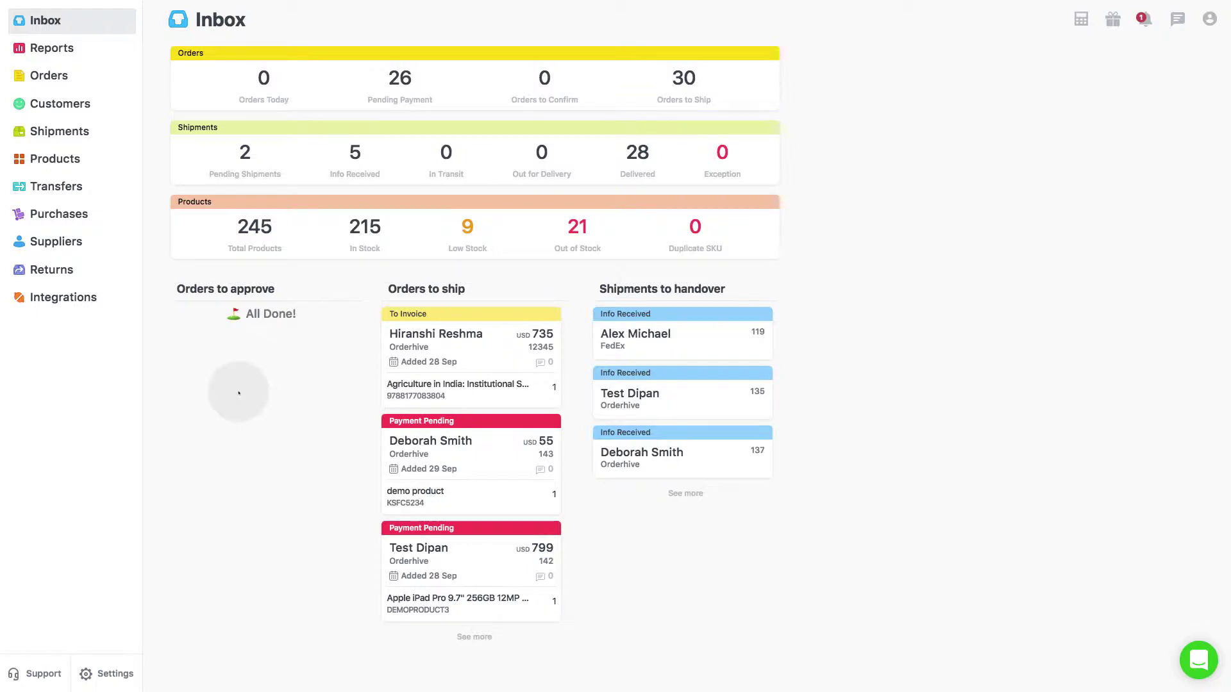
# Edit the T-Shirt Small product so it warns when the available stock goes below 3
pyautogui.click(64, 166)
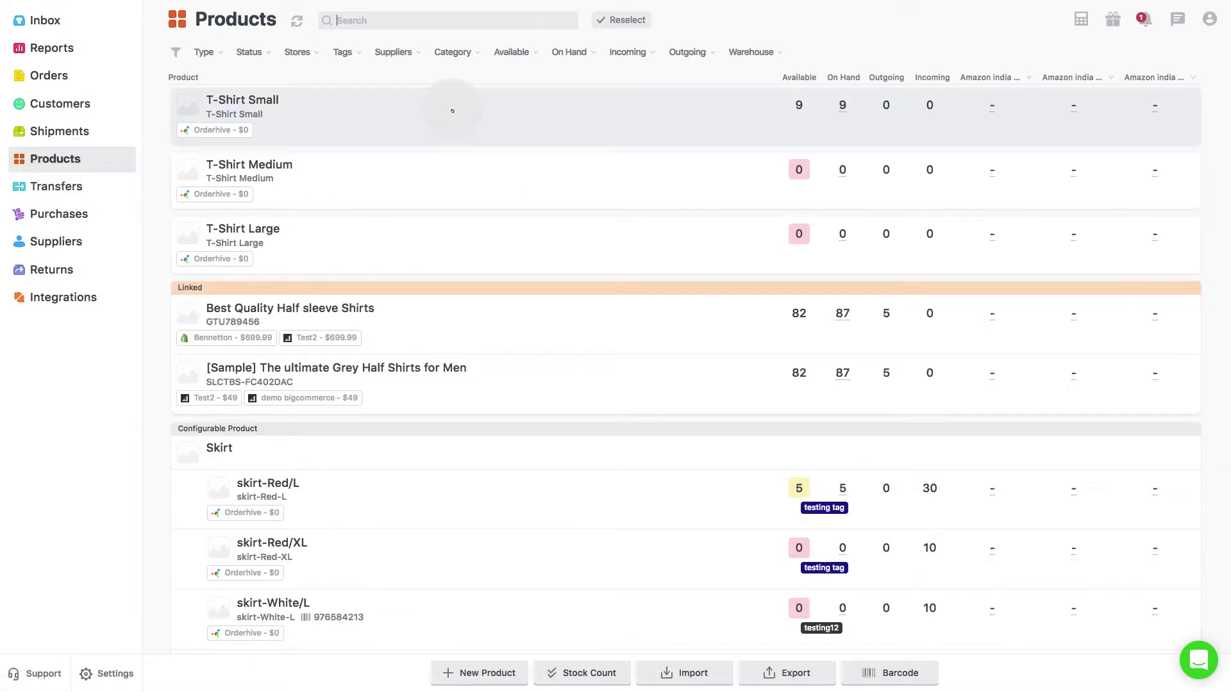
pyautogui.click(452, 111)
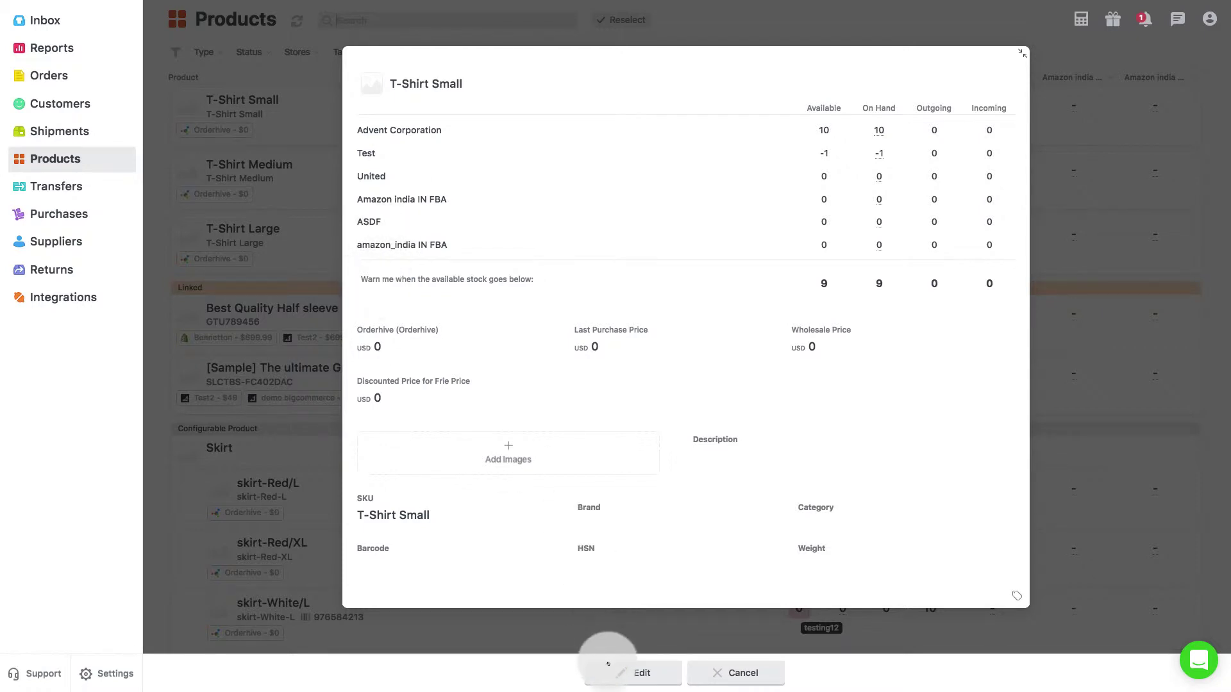
pyautogui.click(633, 673)
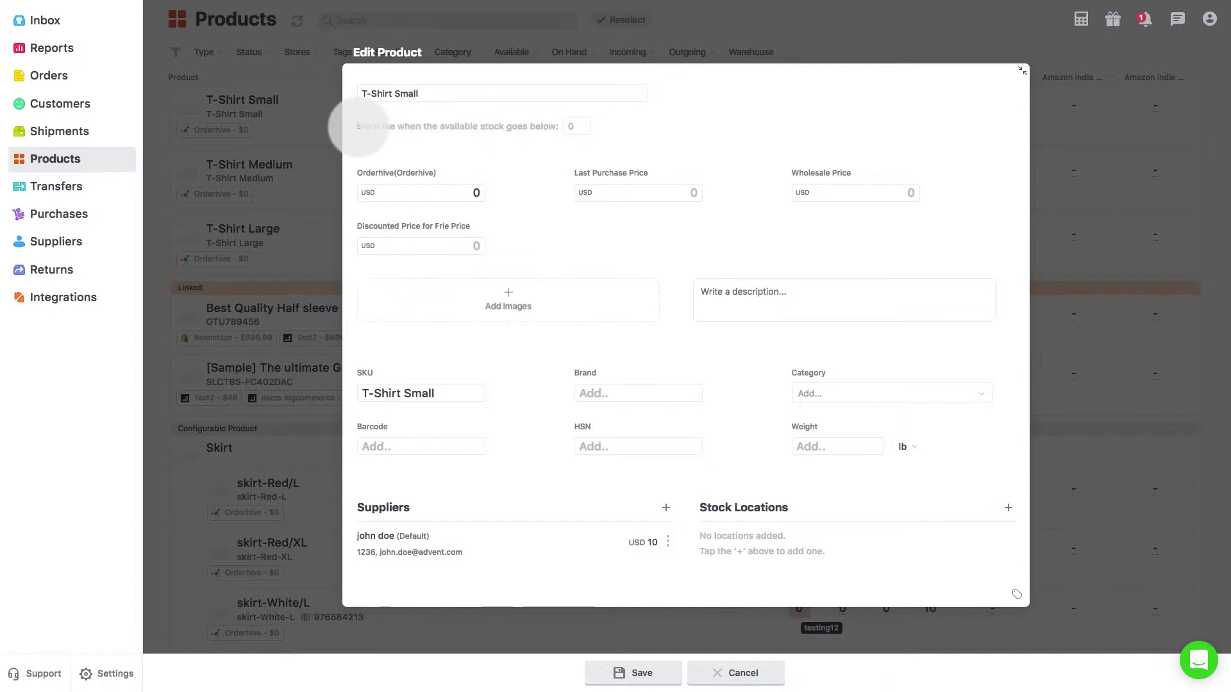
pyautogui.moveTo(358, 127); pyautogui.dragTo(550, 125)
pyautogui.click(570, 125)
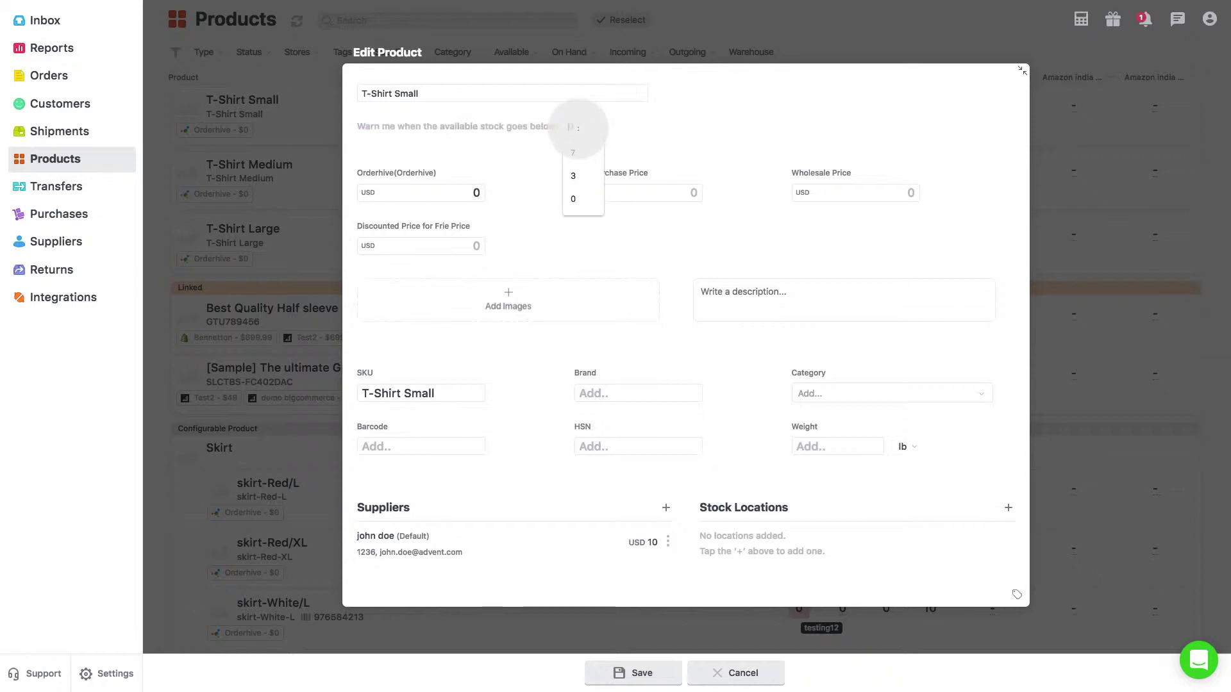
pyautogui.write('3')
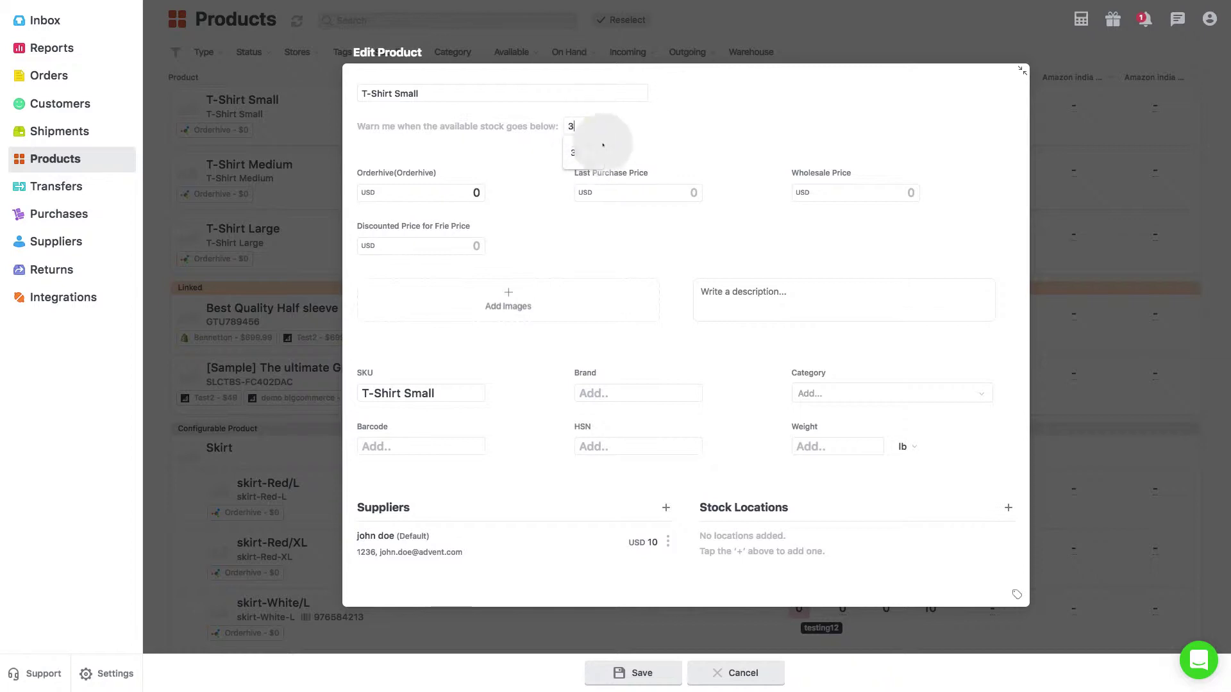
pyautogui.click(593, 150)
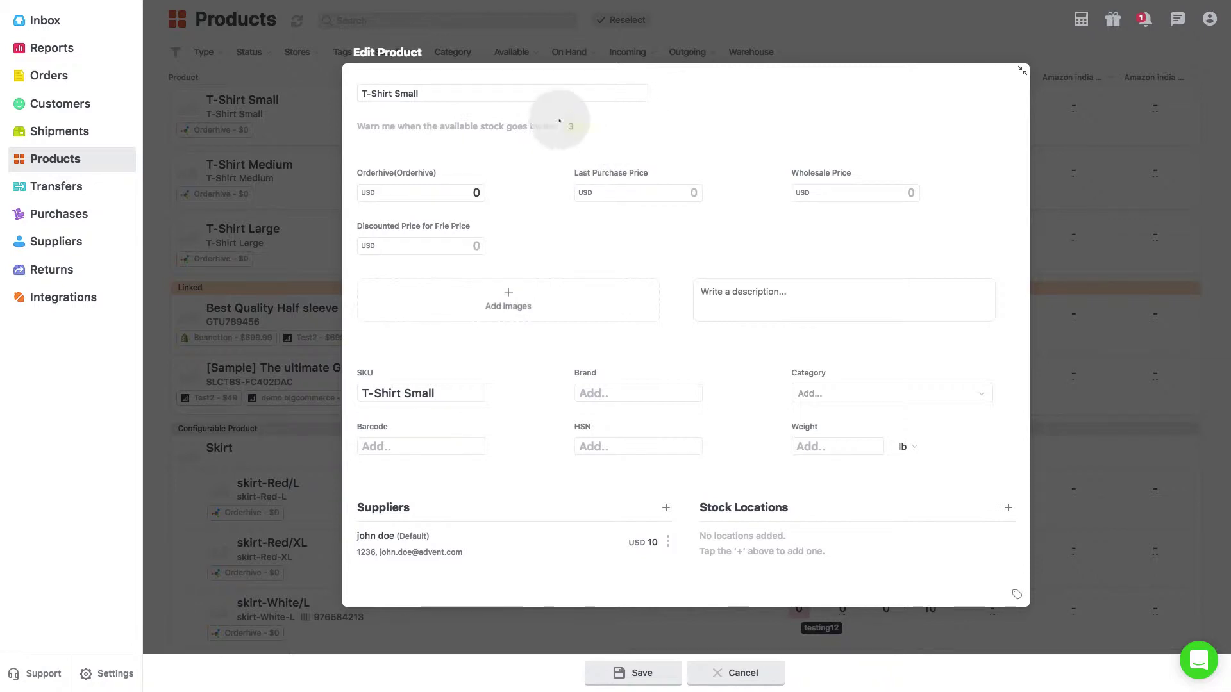
pyautogui.press('Return')
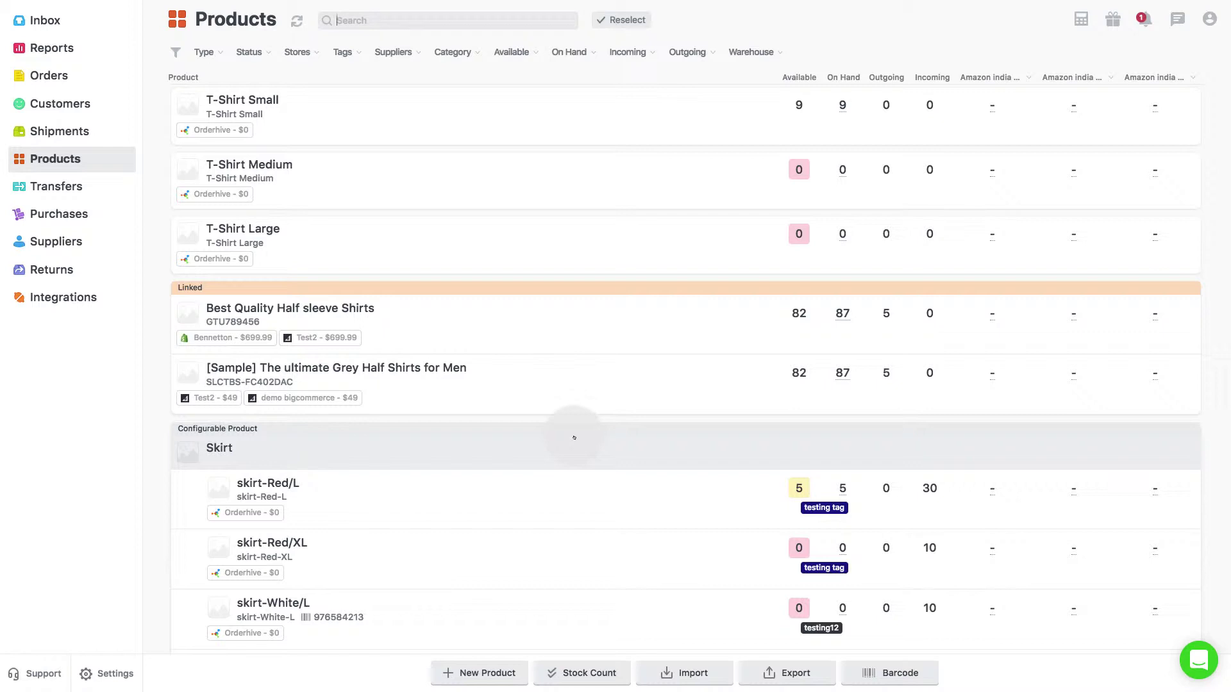
# Export the existing products through the product import dialog and download the latest completed inventory export from the notifications
pyautogui.click(684, 674)
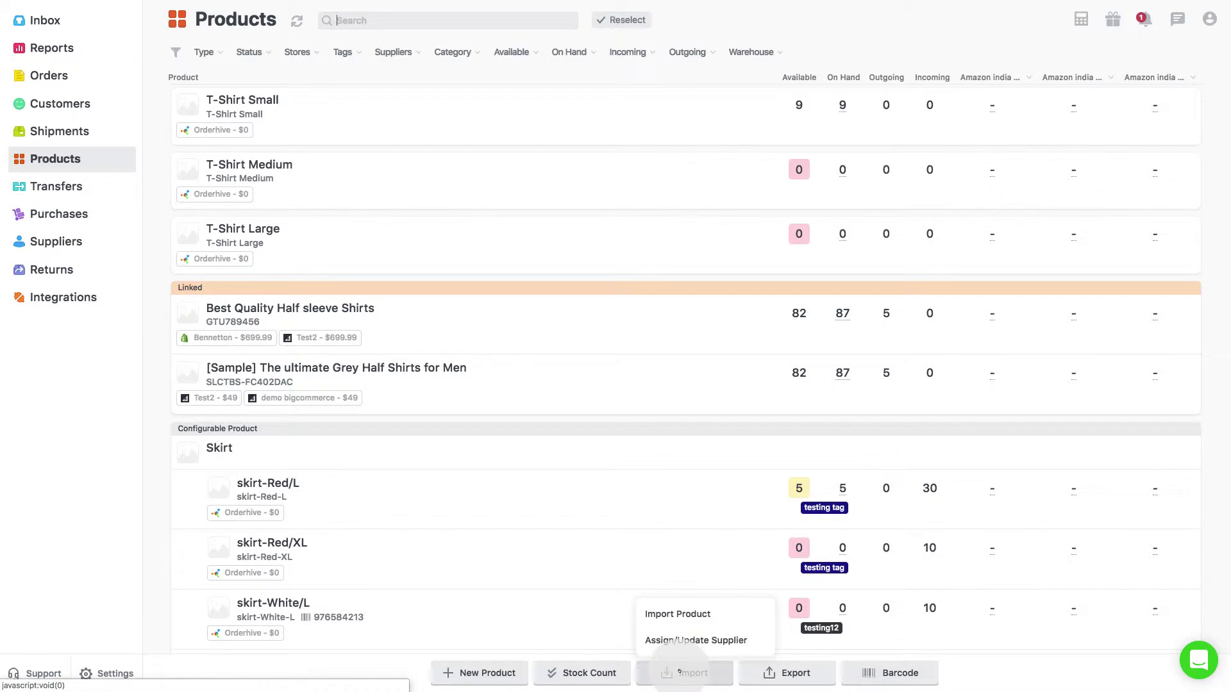
pyautogui.click(671, 615)
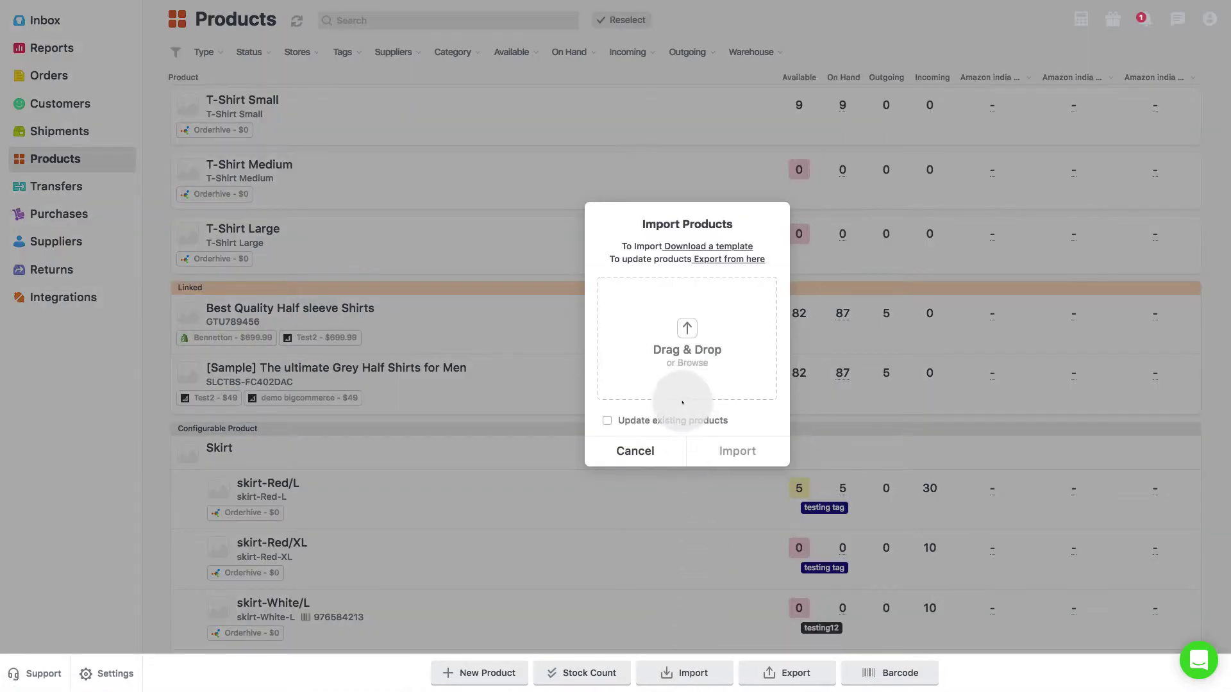
pyautogui.click(723, 261)
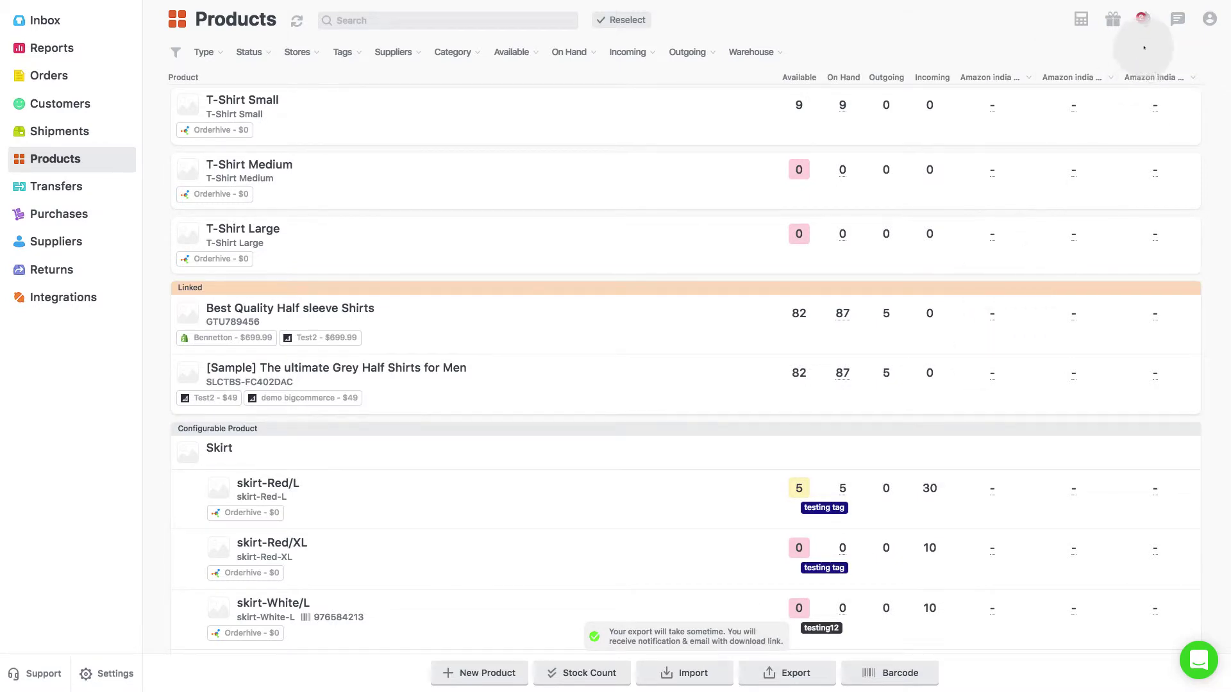
pyautogui.click(1142, 19)
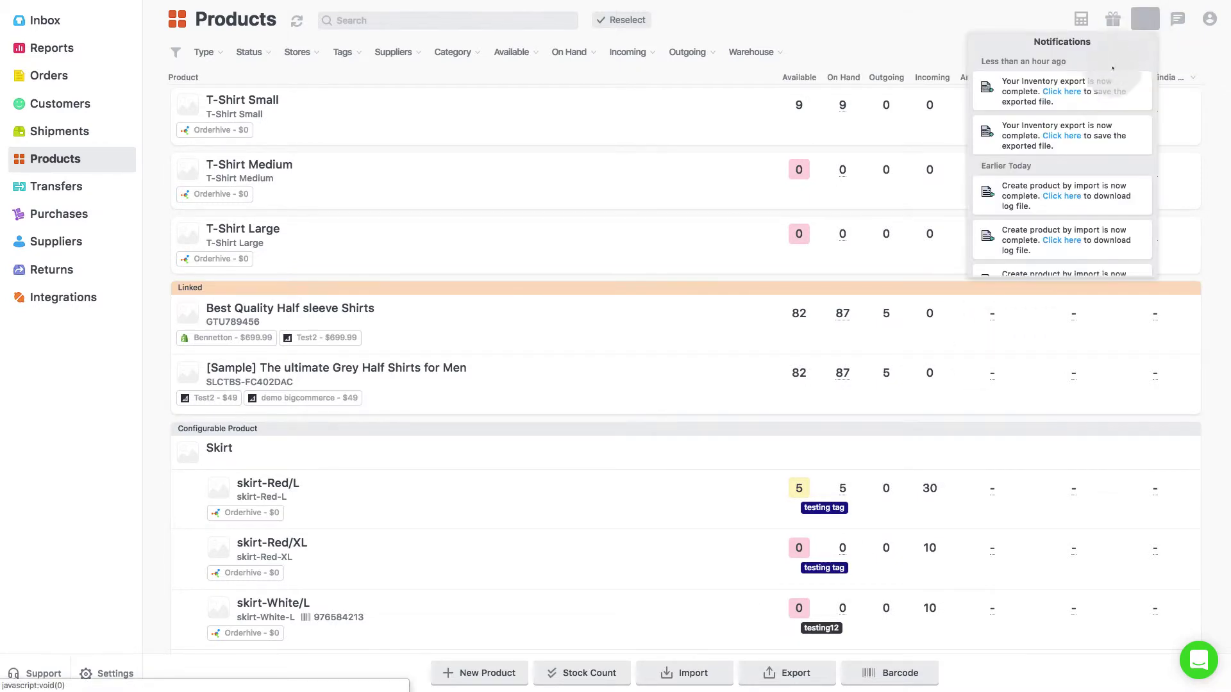
pyautogui.click(1067, 91)
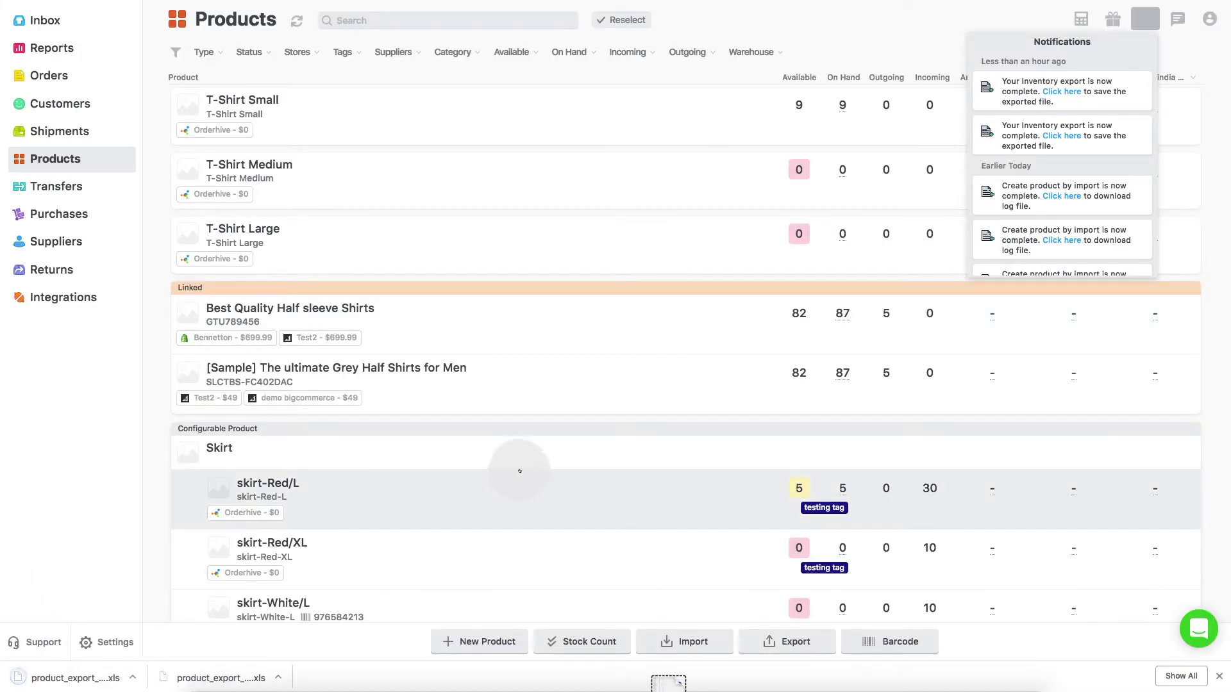
# Open the exported product spreadsheet and set the Threshold to 10 in K2 and 15 in K3
pyautogui.click(40, 678)
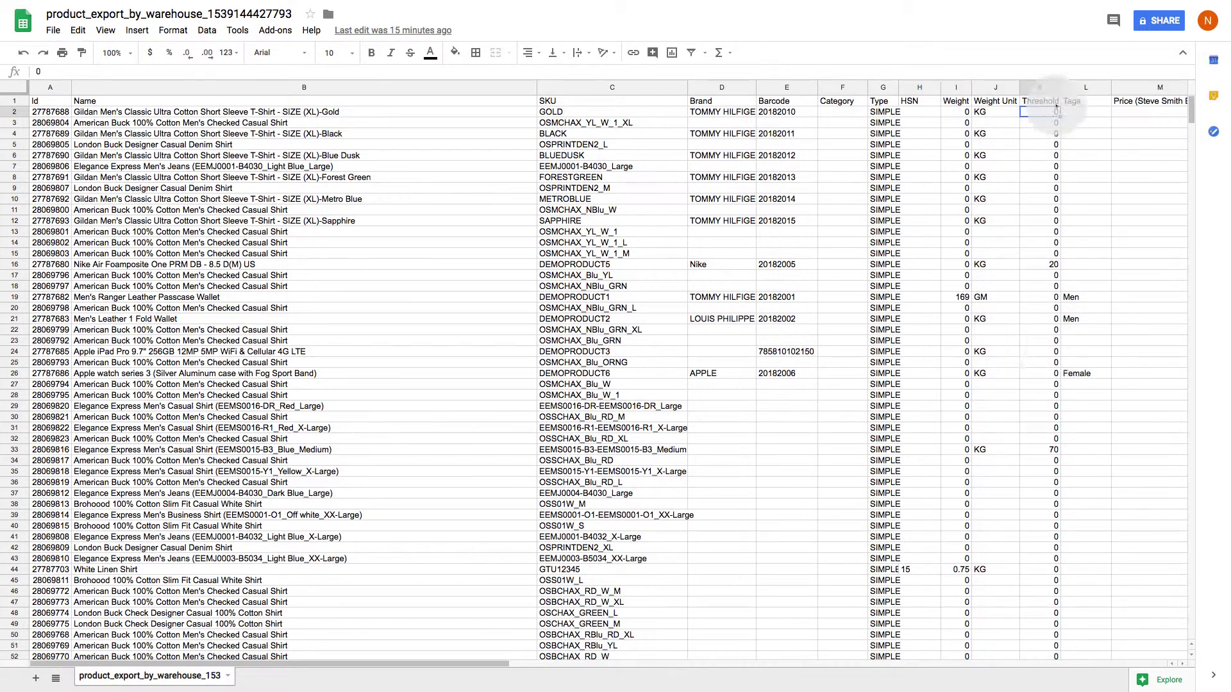
pyautogui.write('10')
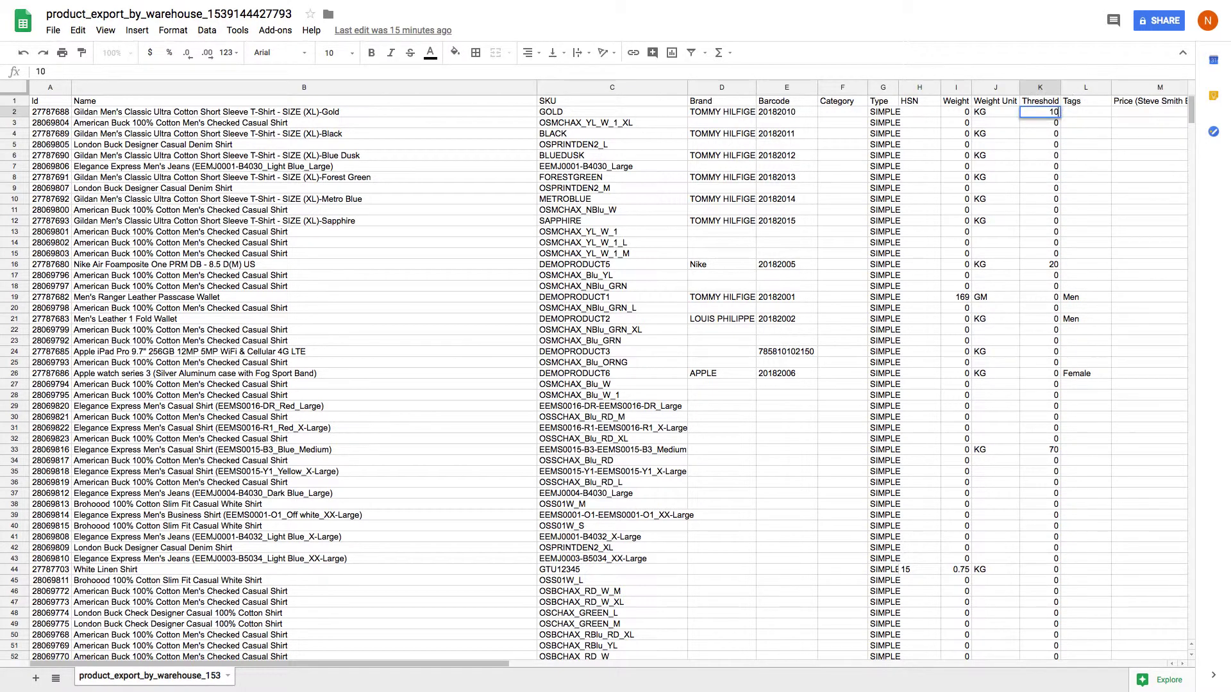
pyautogui.press('Return')
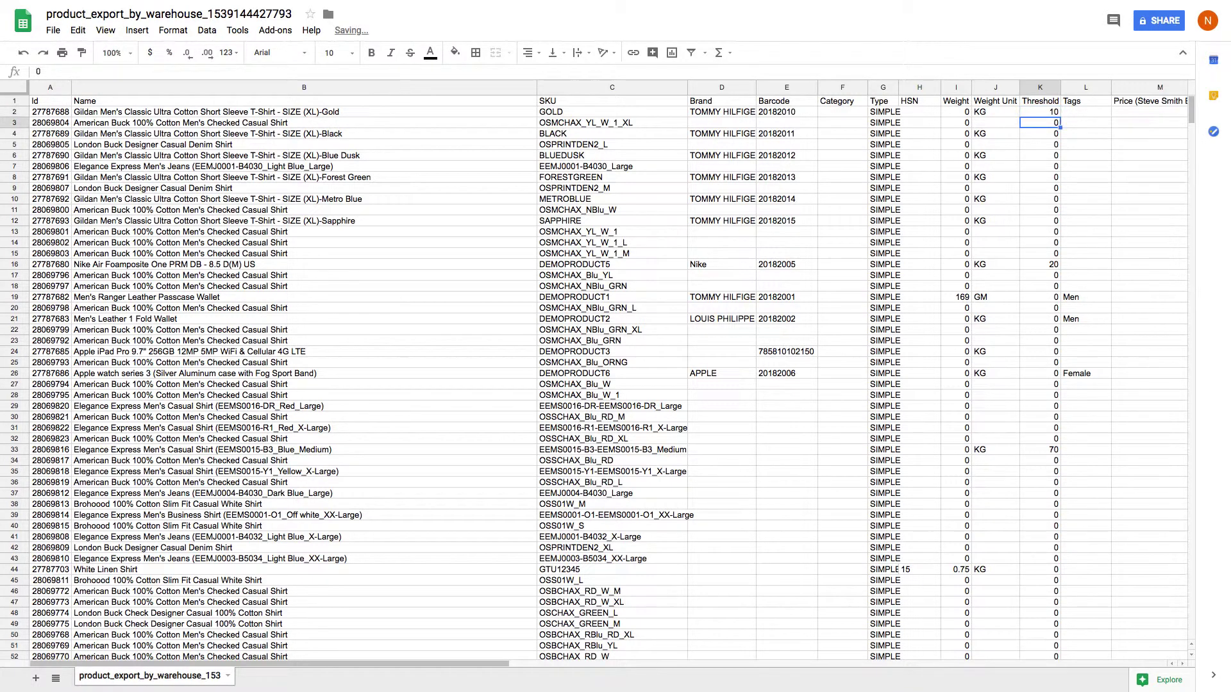
pyautogui.write('15')
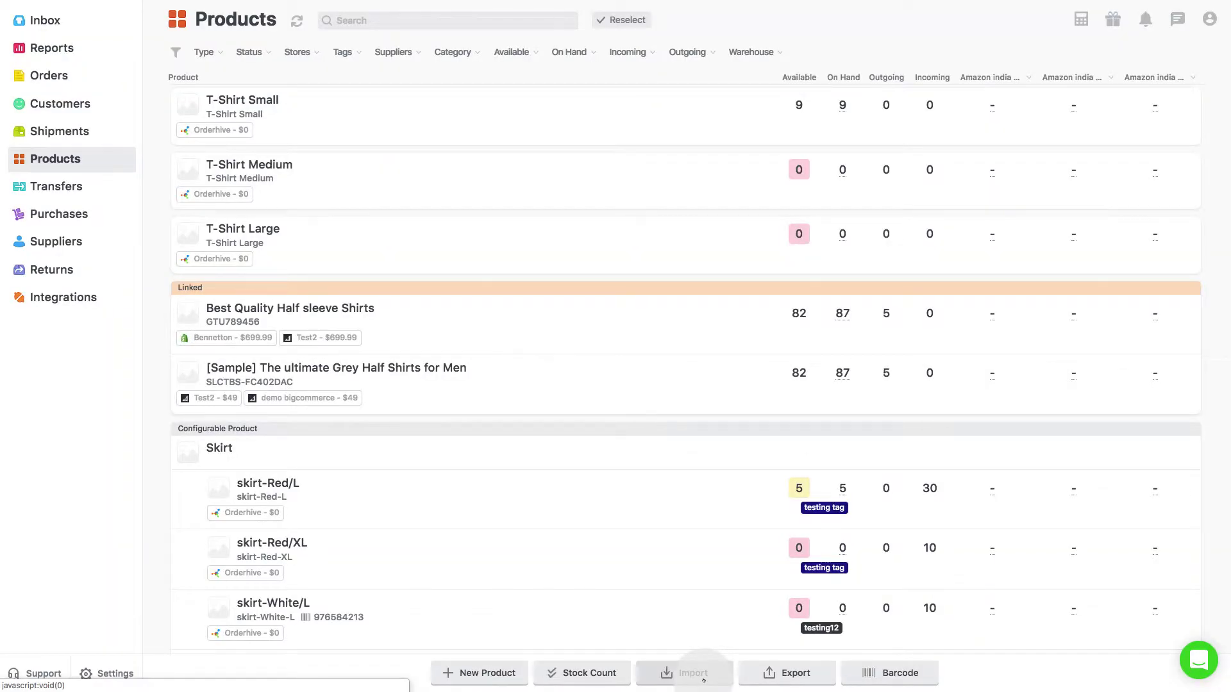
# Start a product import and load product_export_by_warehouse_1539144427793.xlsx from the Downloads folder
pyautogui.click(693, 674)
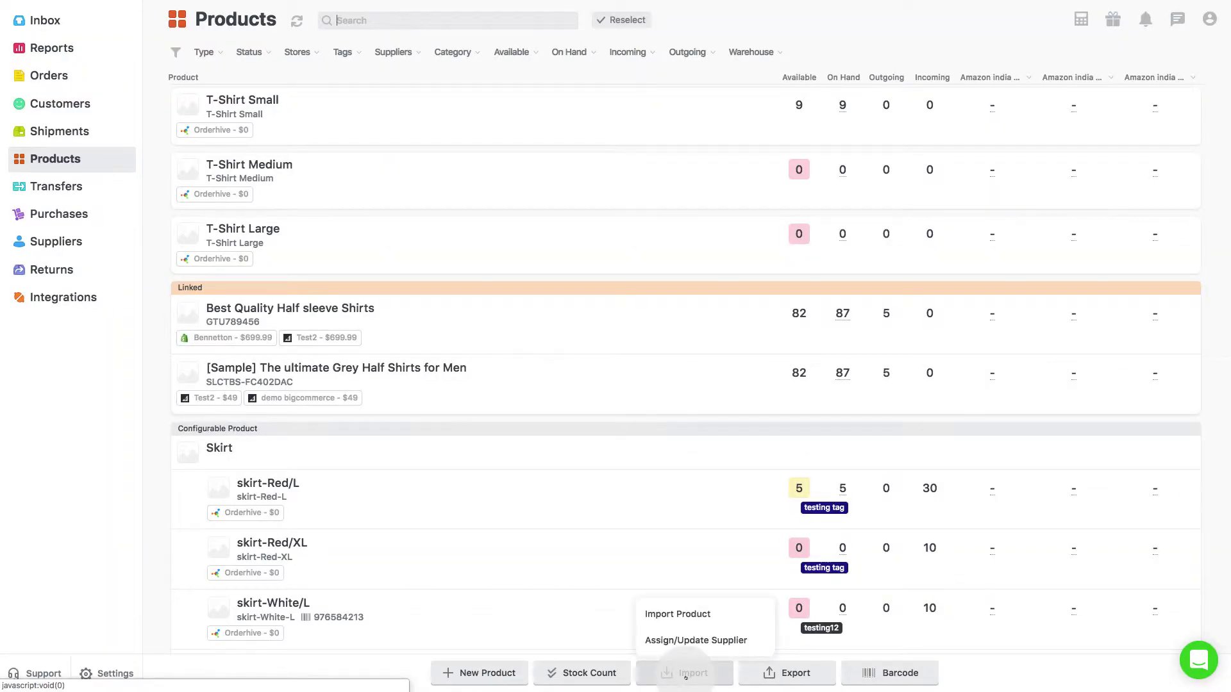
pyautogui.click(687, 623)
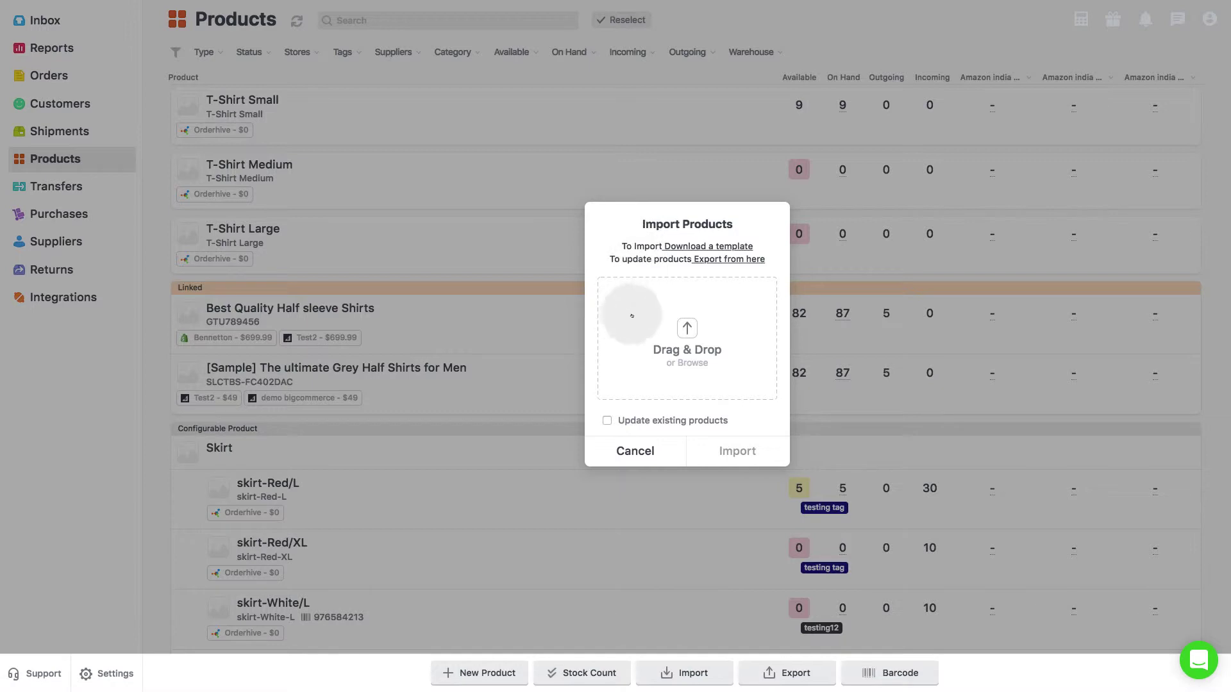
pyautogui.click(691, 362)
pyautogui.scroll(-3, 611, 80)
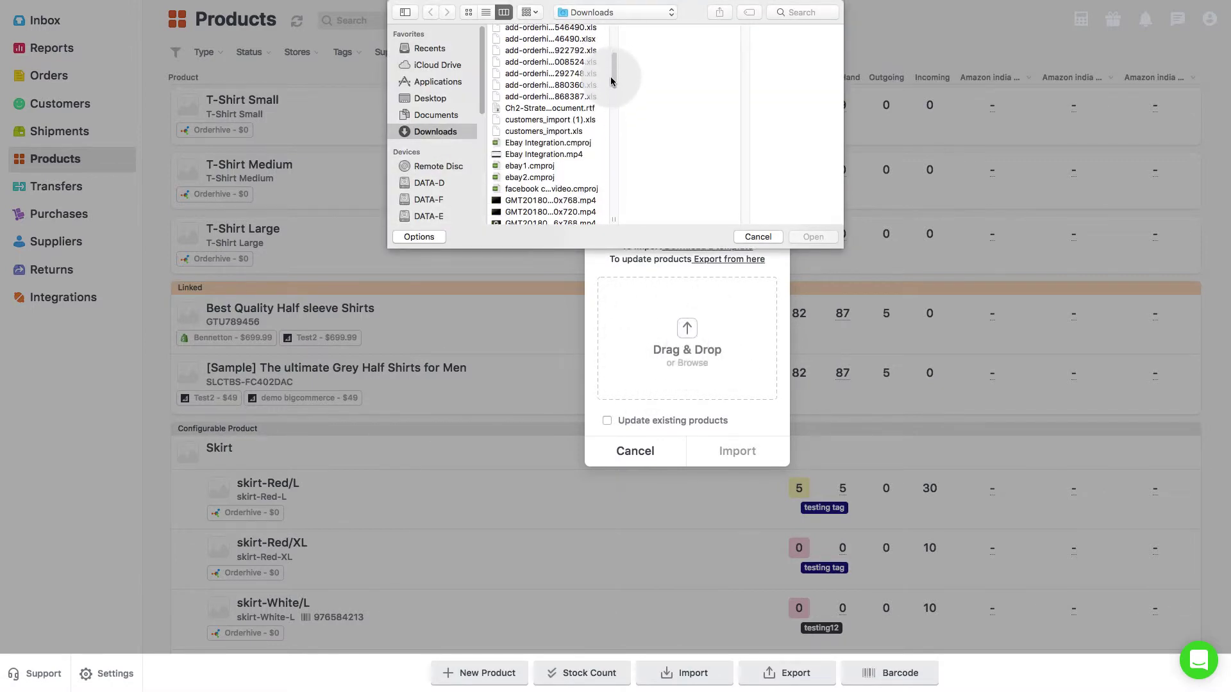
pyautogui.moveTo(611, 80); pyautogui.dragTo(614, 191)
pyautogui.click(577, 166)
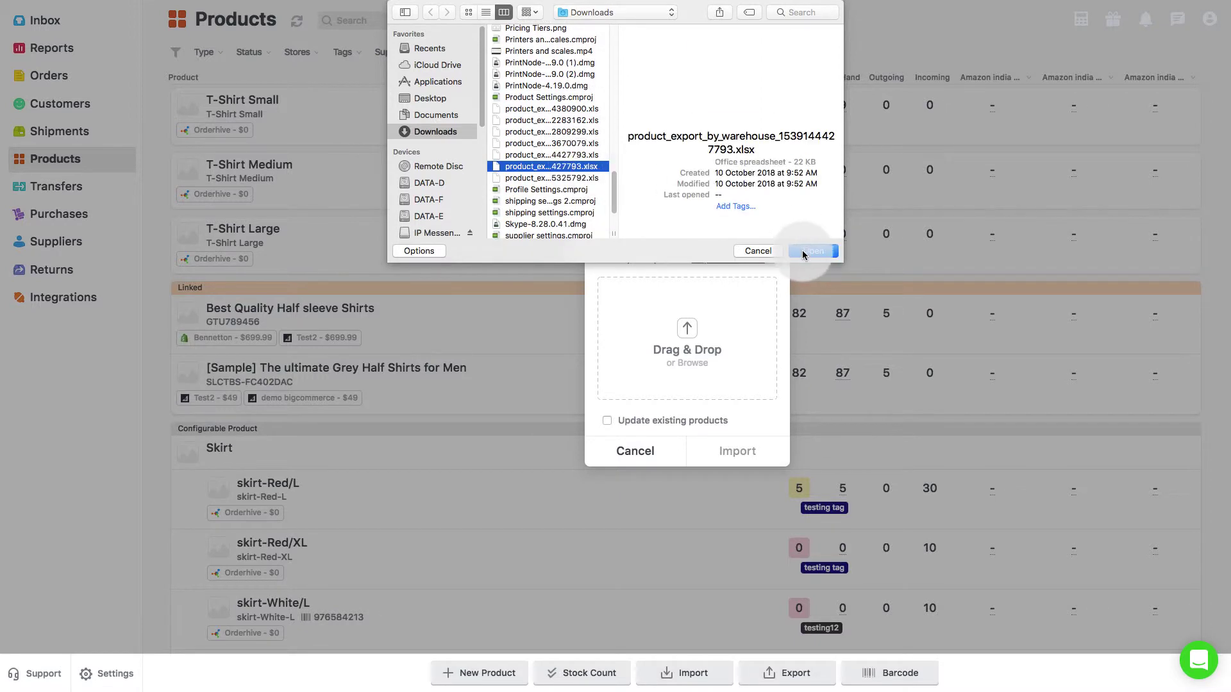
pyautogui.click(812, 236)
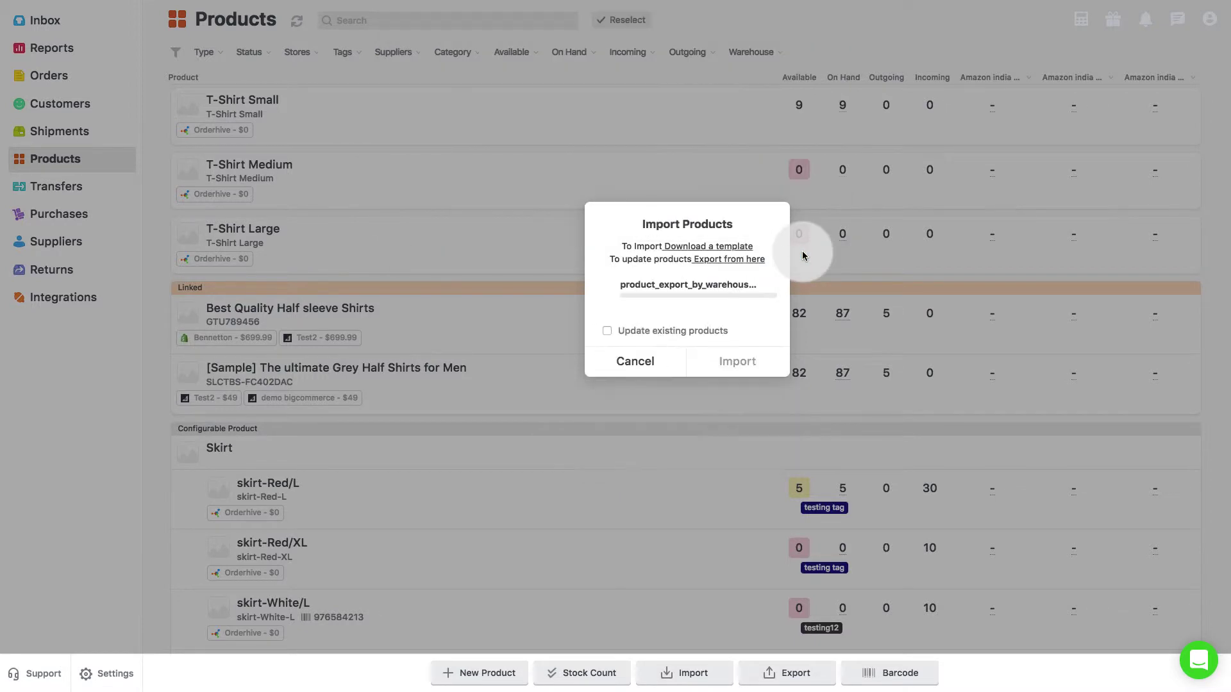
# Set the import to update existing products with only the Threshold data, and run it
pyautogui.click(607, 319)
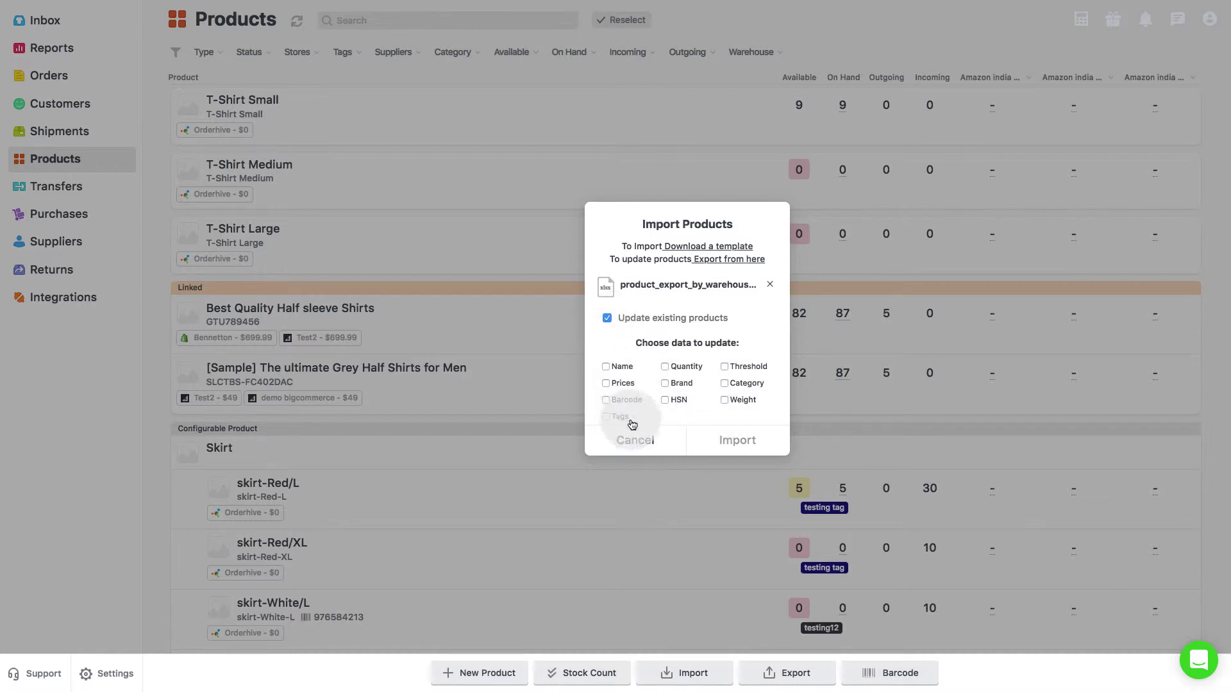
pyautogui.click(729, 372)
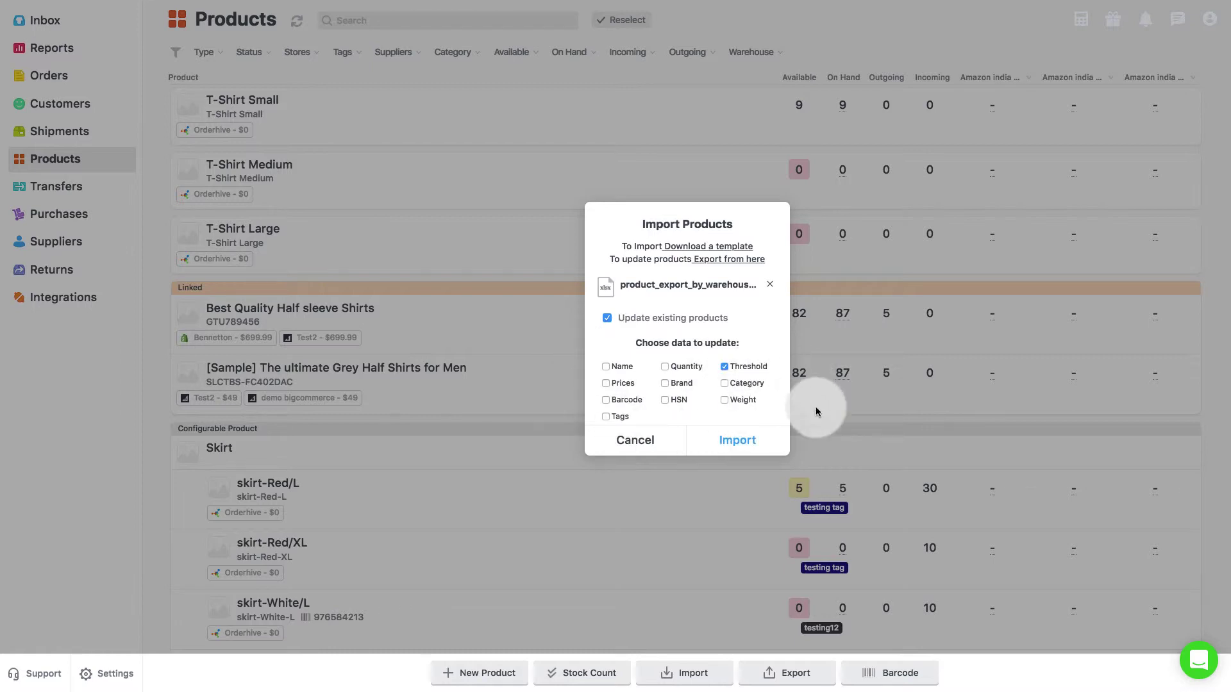
pyautogui.click(736, 442)
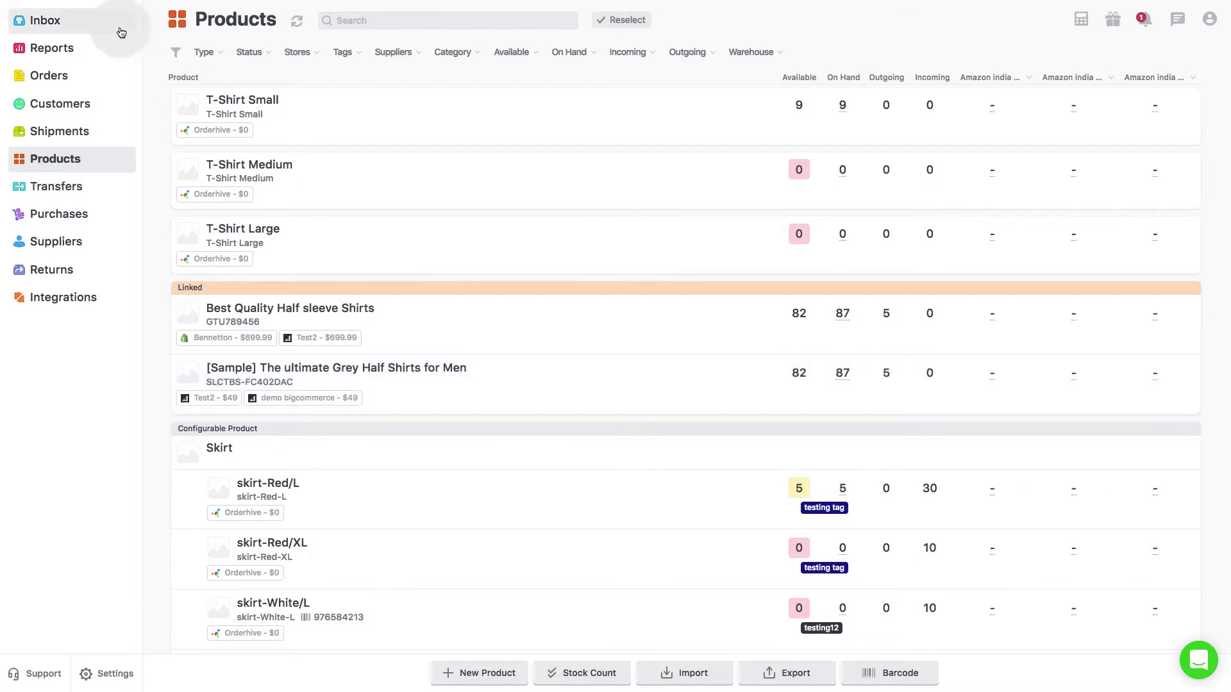
# Open the Low Stock products from the Inbox summary and look through the filtered list
pyautogui.click(77, 19)
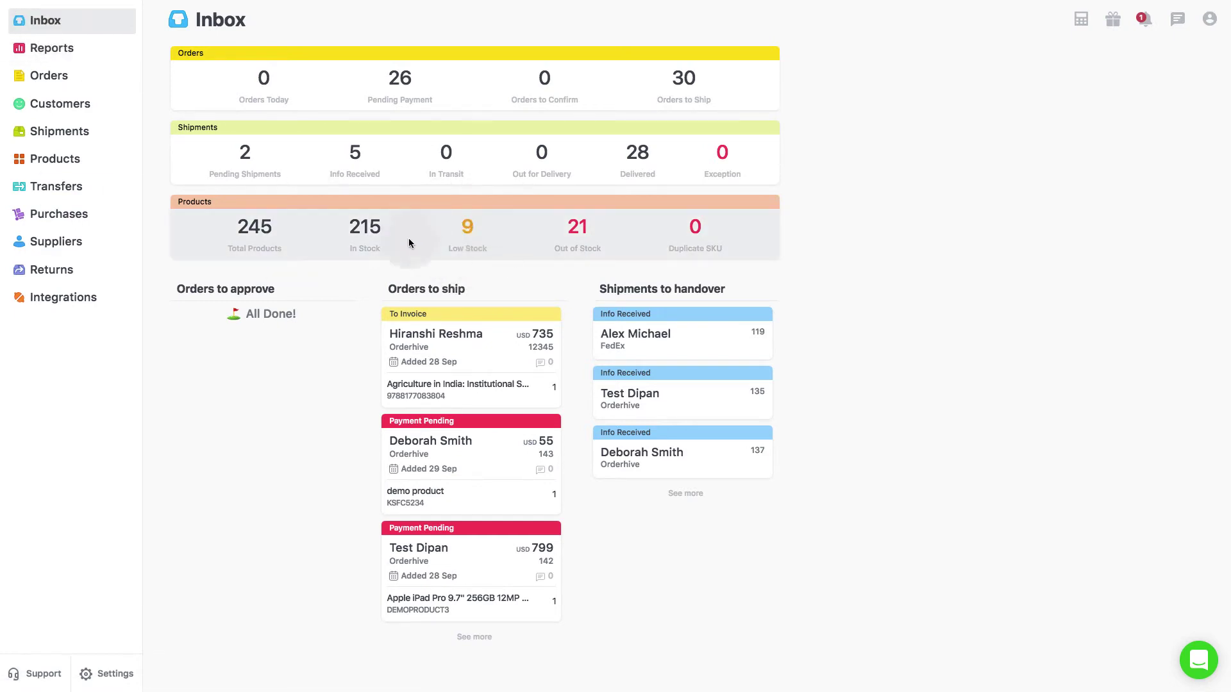
pyautogui.click(474, 242)
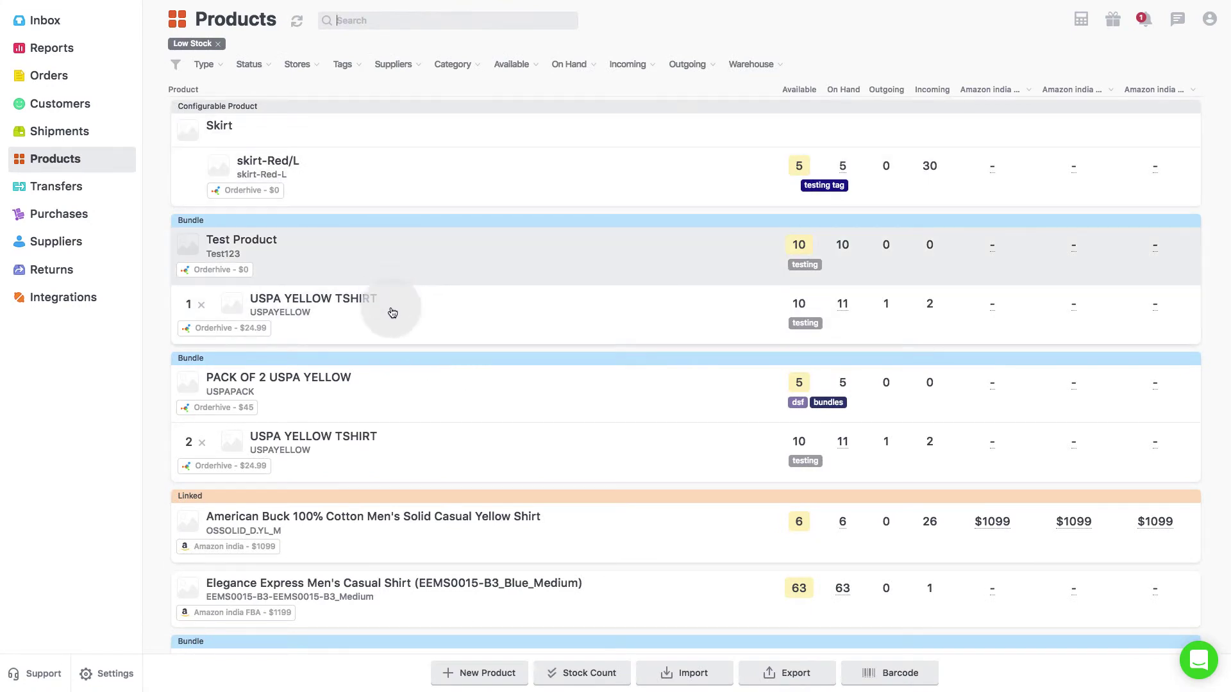
pyautogui.scroll(-3, 424, 467)
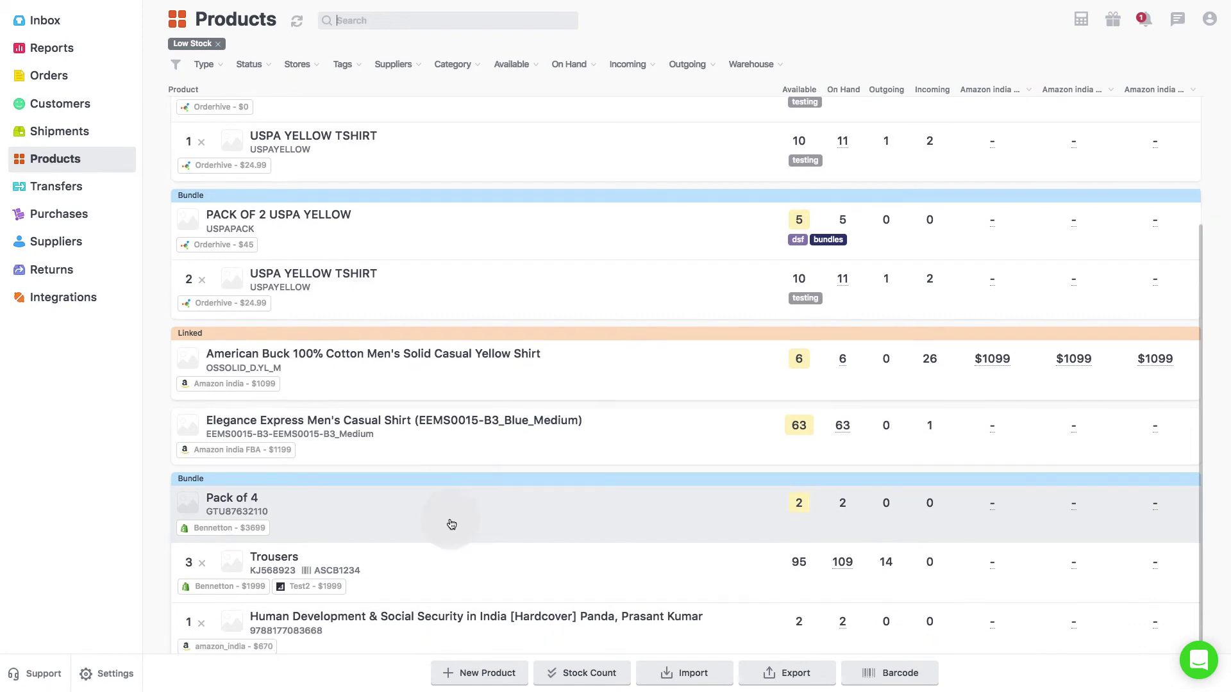
pyautogui.scroll(3, 447, 522)
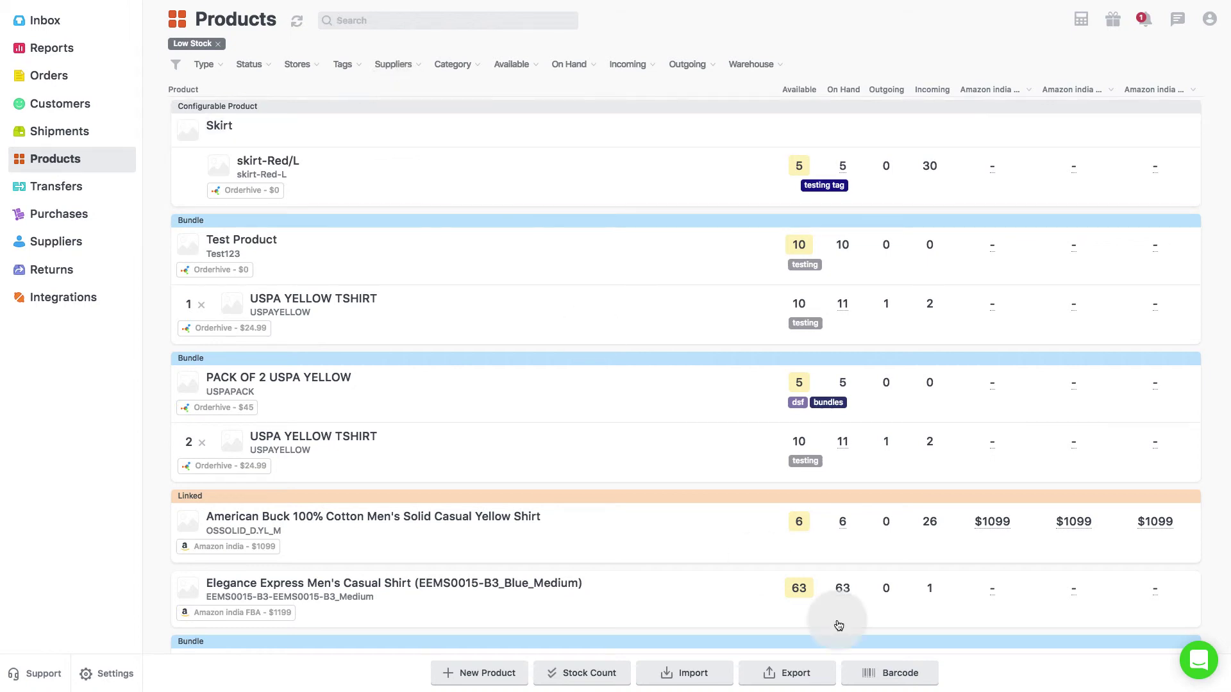
# Look at the support chat's demo and feedback options, and close the chat
pyautogui.click(1206, 662)
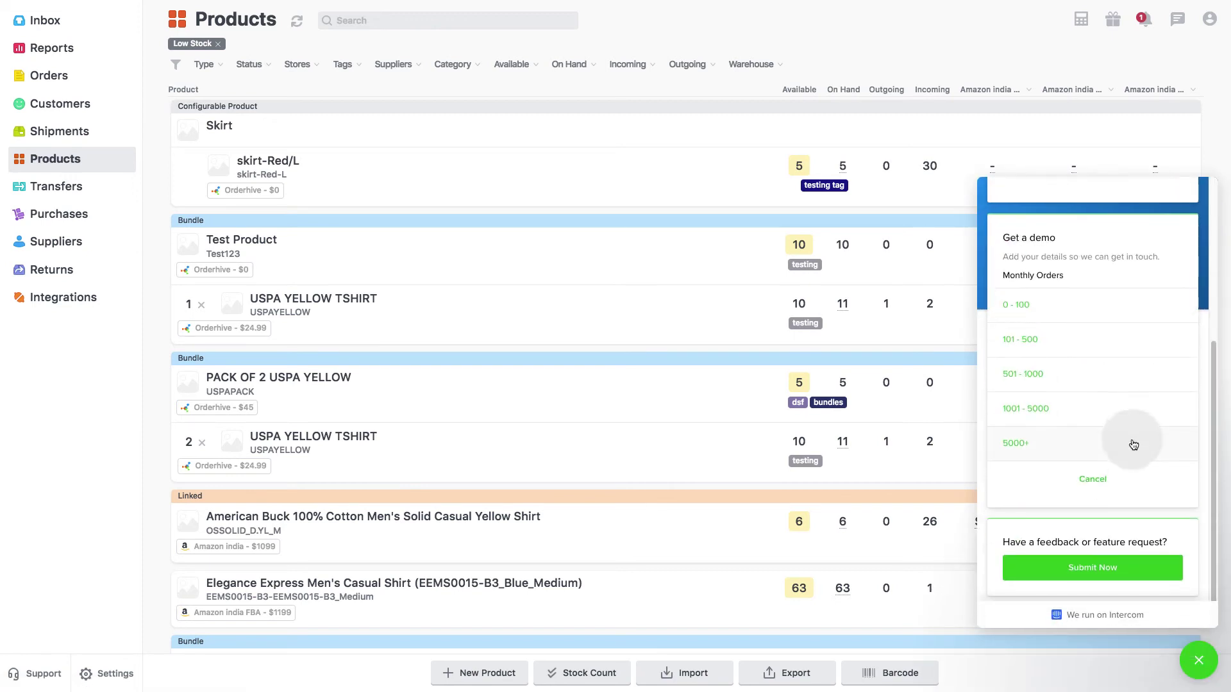
pyautogui.click(1196, 667)
pyautogui.moveTo(41, 23)
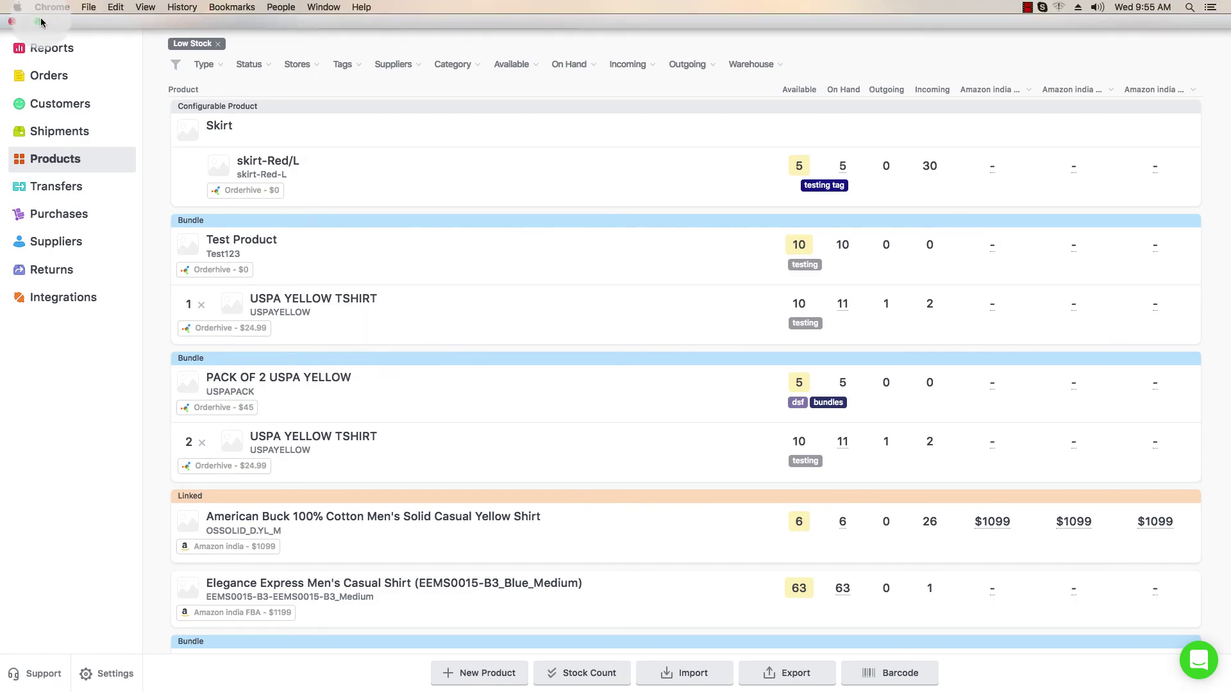